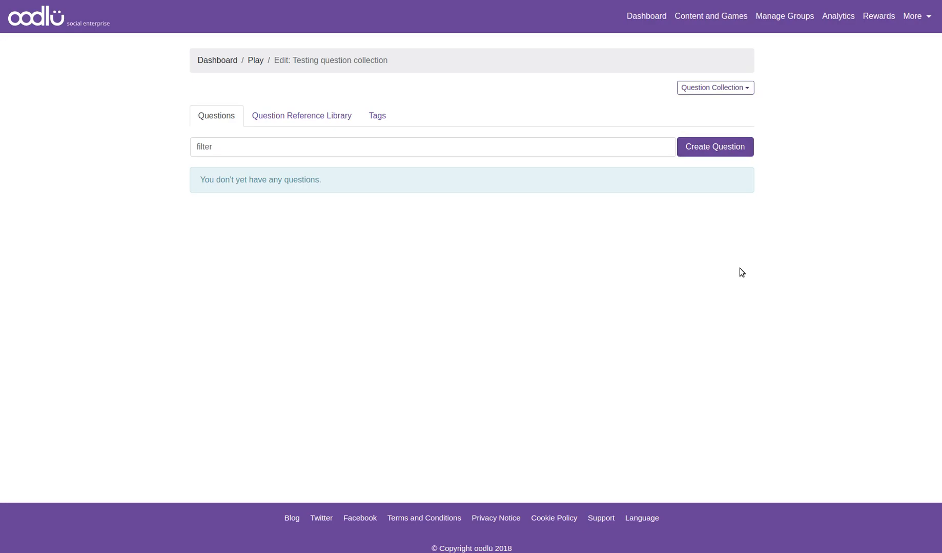
Step: Create an Image Multiple Choice question with the text "Which of these is a cow?"
left_click(719, 146)
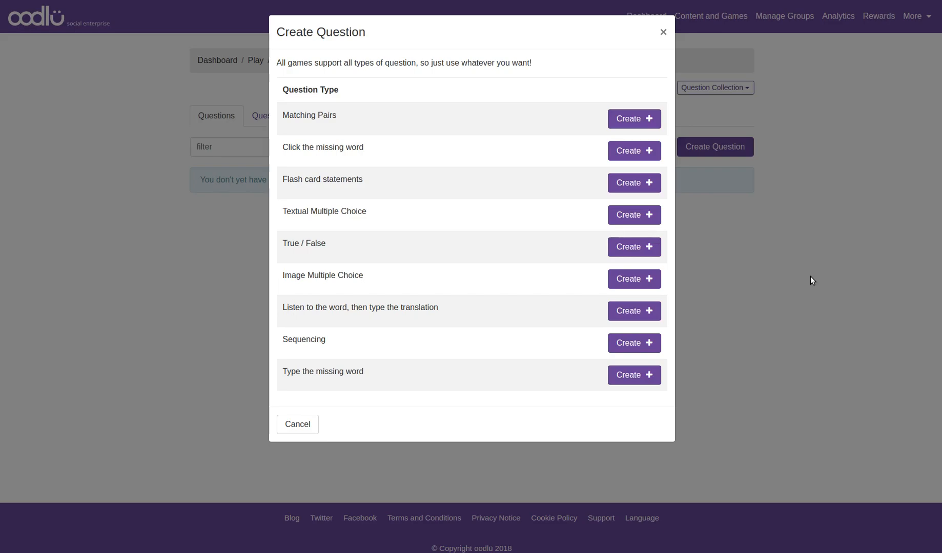
left_click_drag(376, 271, 279, 276)
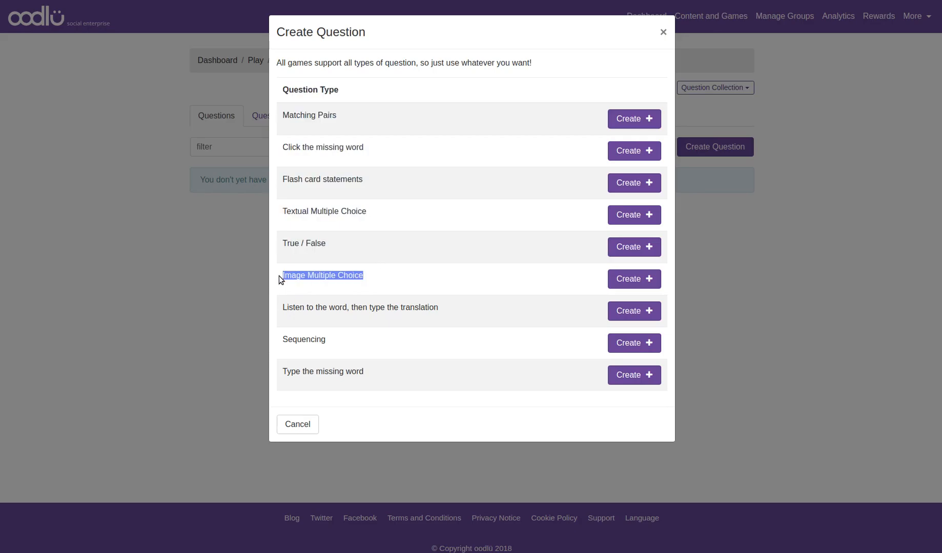
left_click(325, 276)
left_click(629, 280)
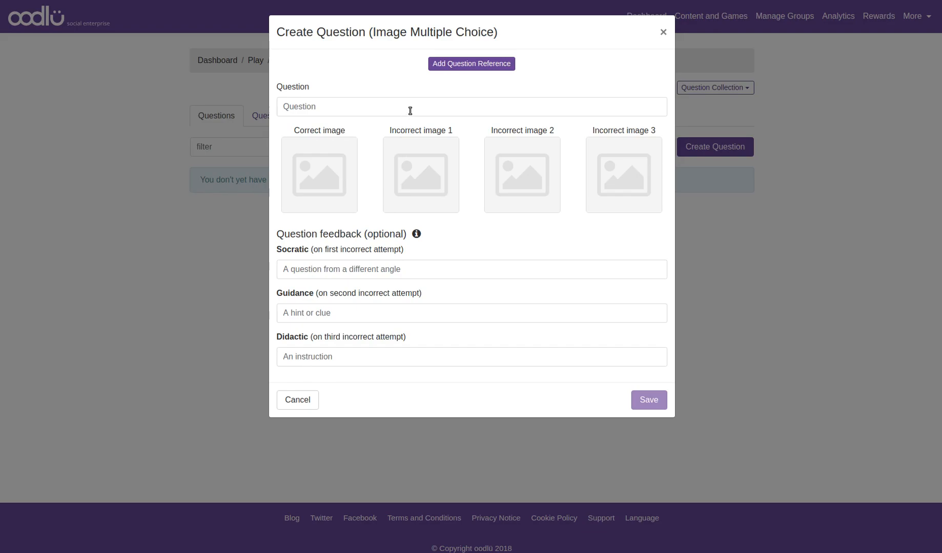
left_click(341, 106)
type("Which o")
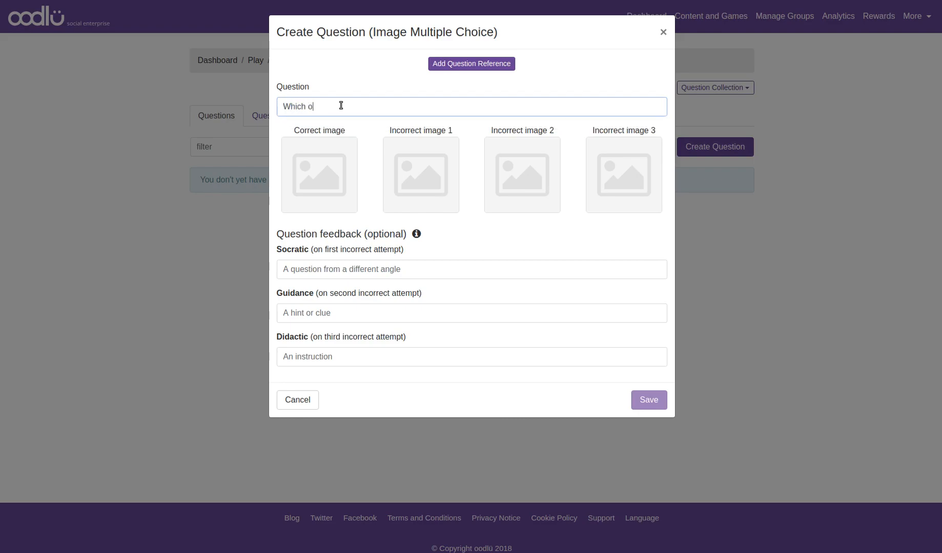
type("f these a ")
type(" a cow")
type("?")
Step: Upload HighlandCow.jpg as the correct image using the default crop
left_click(337, 191)
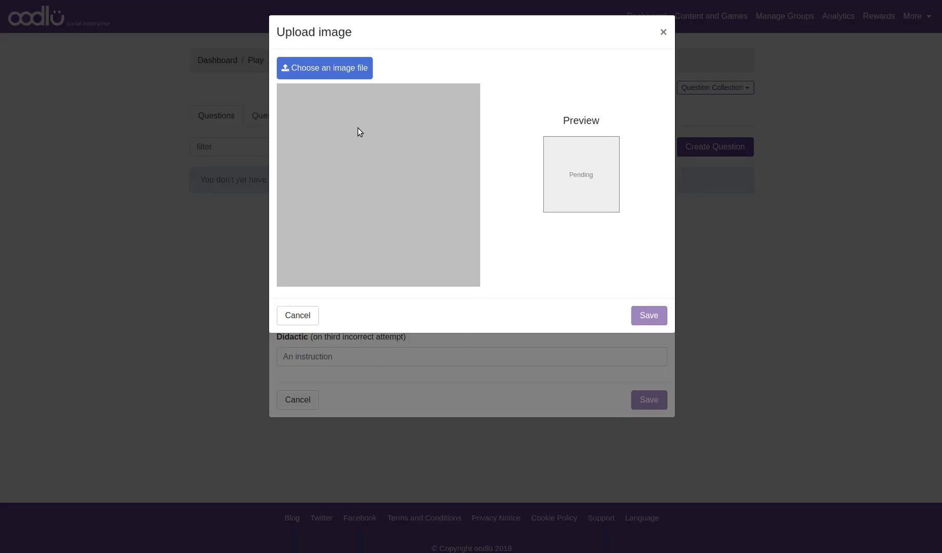
left_click(349, 75)
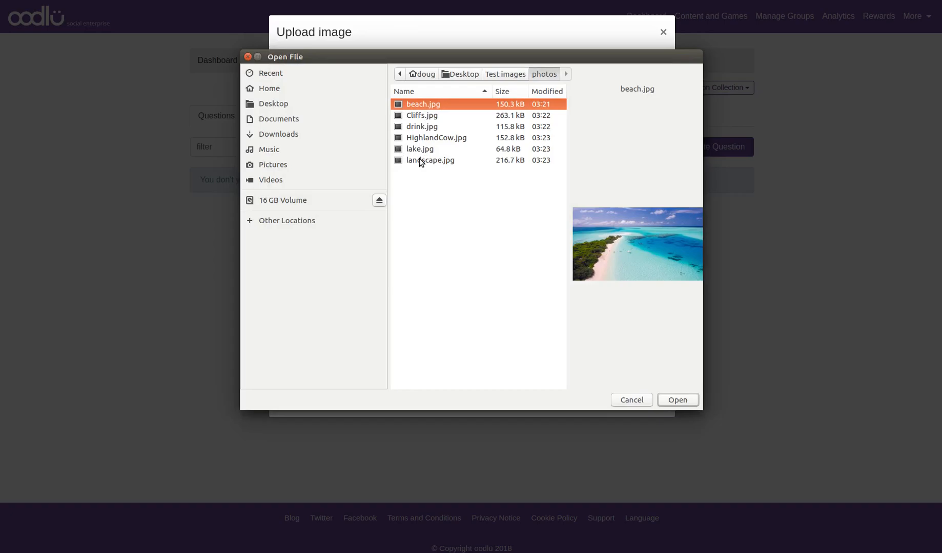
left_click(431, 140)
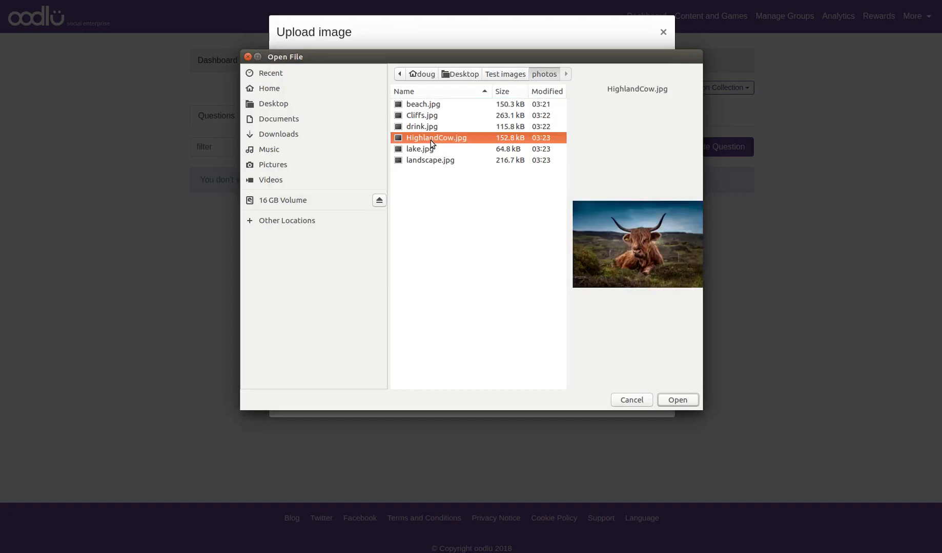
double_click(464, 139)
left_click(649, 316)
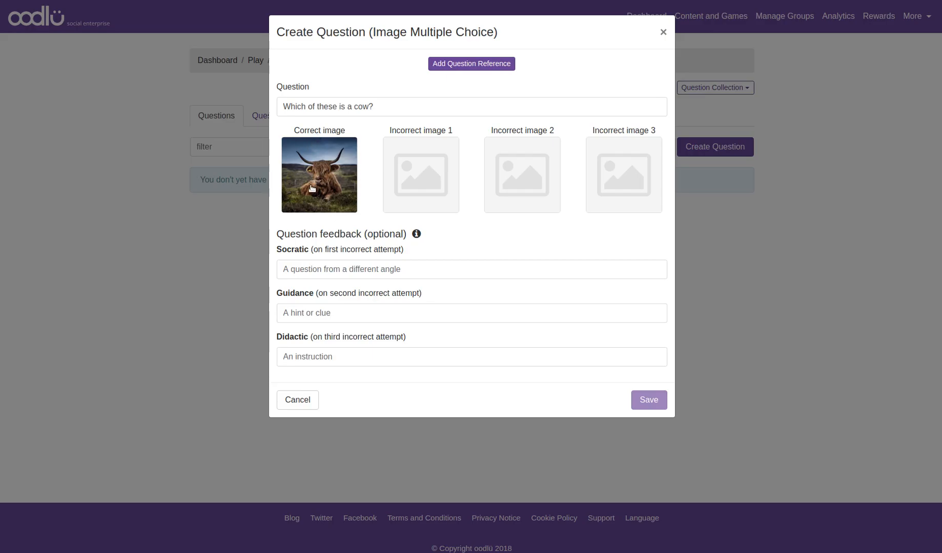
Step: Upload HighlandCow.jpg again as the correct image, adjusting the crop to the photo's full height around the cow
left_click(317, 182)
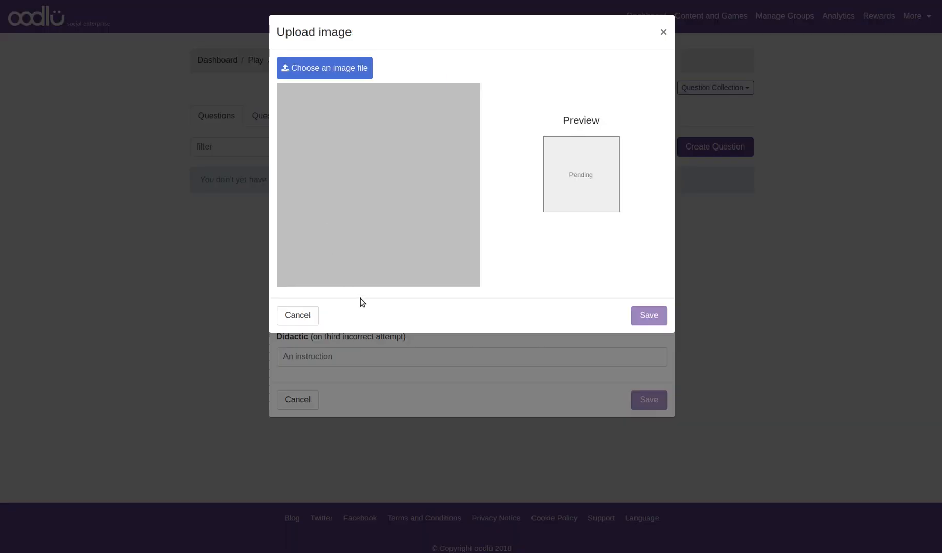
left_click(344, 76)
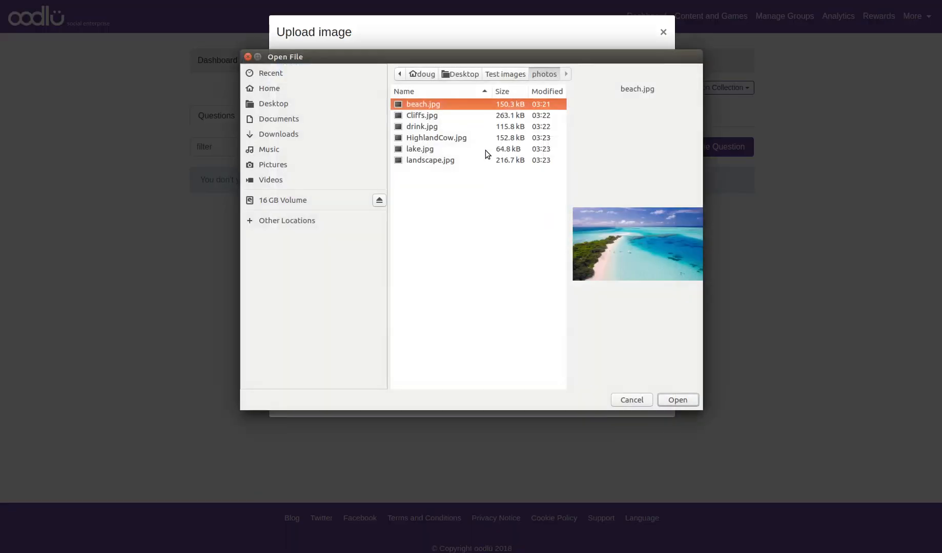
double_click(423, 138)
left_click_drag(443, 251, 389, 201)
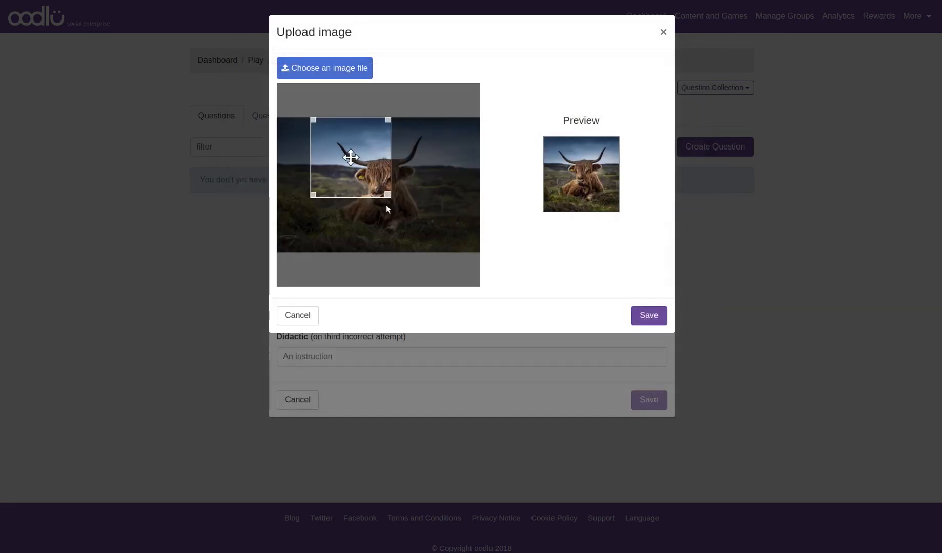
left_click_drag(355, 155, 373, 190)
left_click_drag(409, 227, 438, 253)
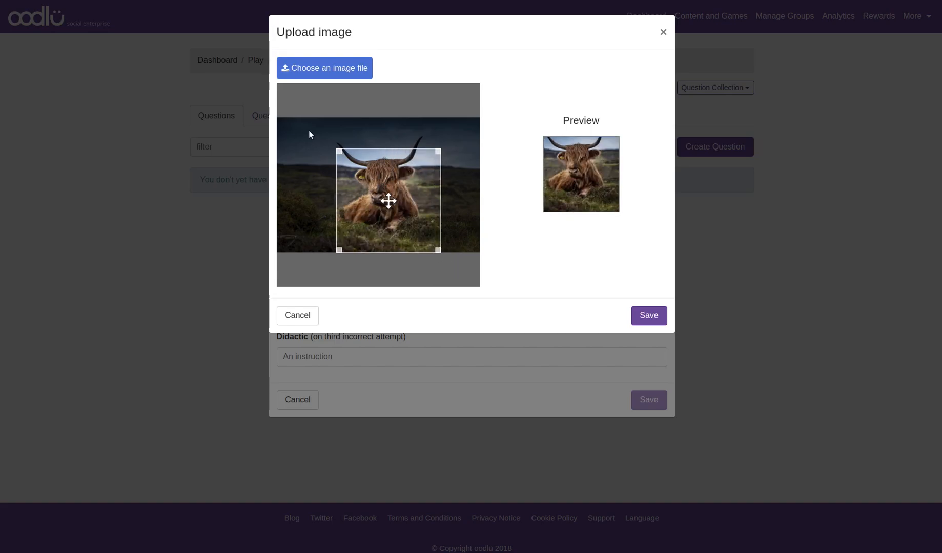
left_click_drag(340, 155, 308, 122)
left_click_drag(373, 186, 379, 185)
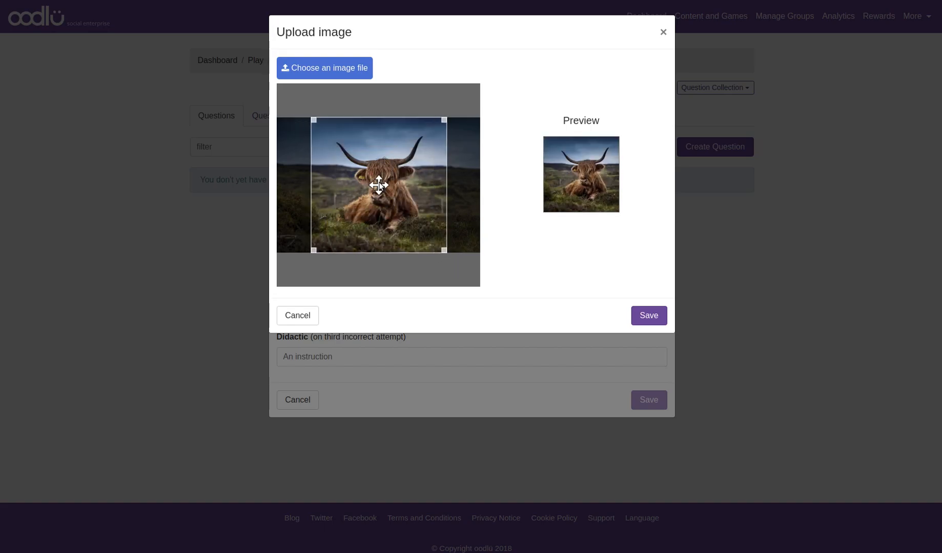
left_click(645, 318)
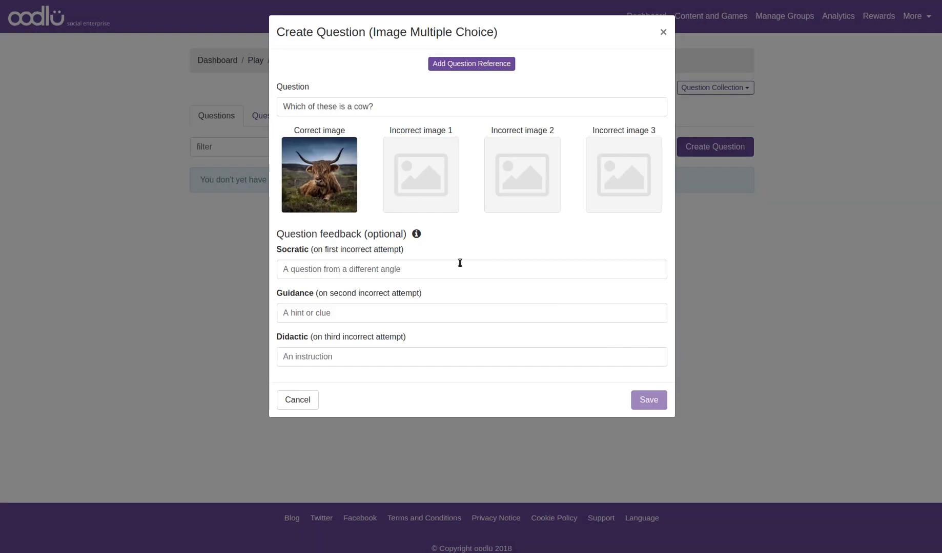
Step: Upload beach.jpg as incorrect image 1 with the default crop
left_click(431, 184)
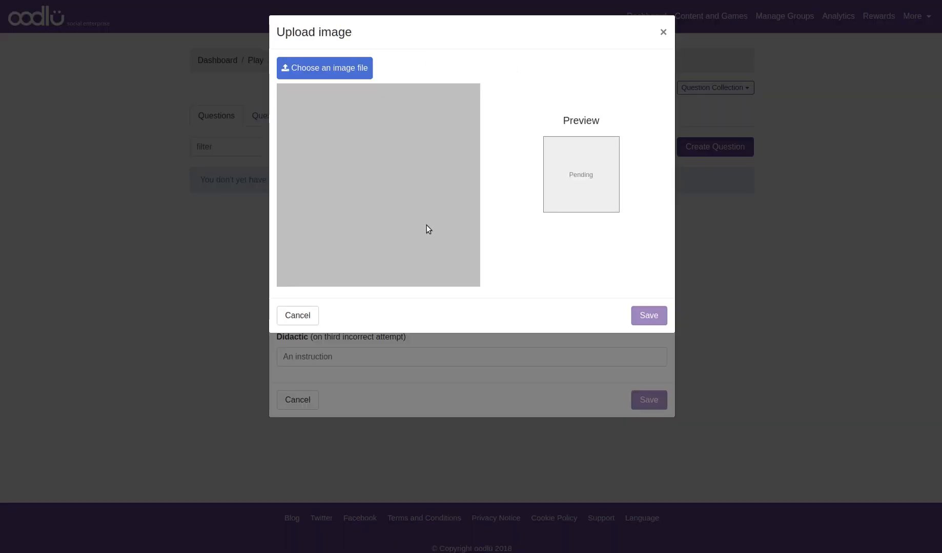
left_click(368, 69)
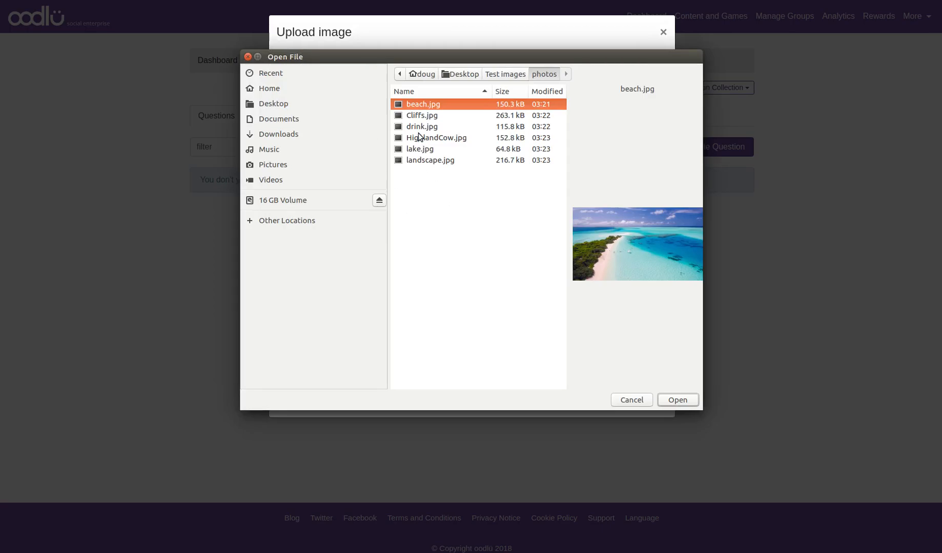
key("Return")
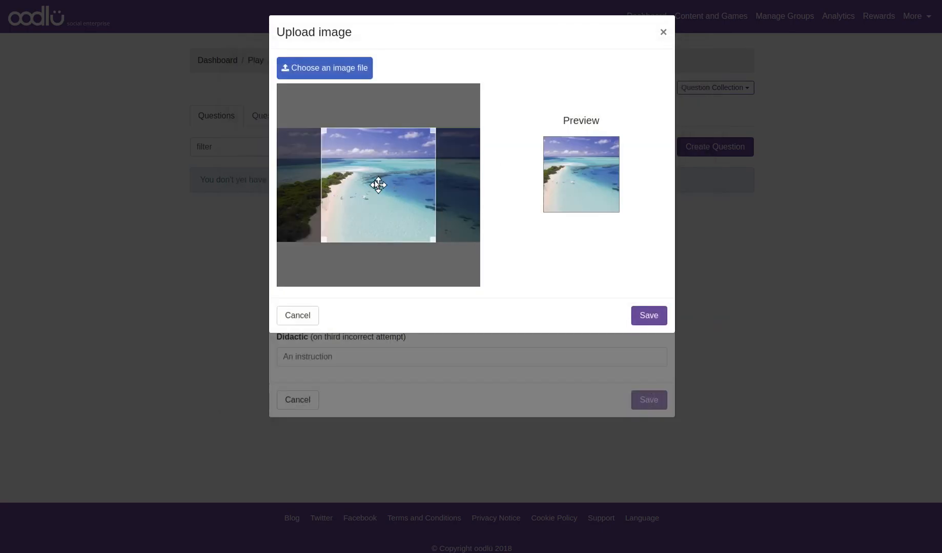
left_click(649, 316)
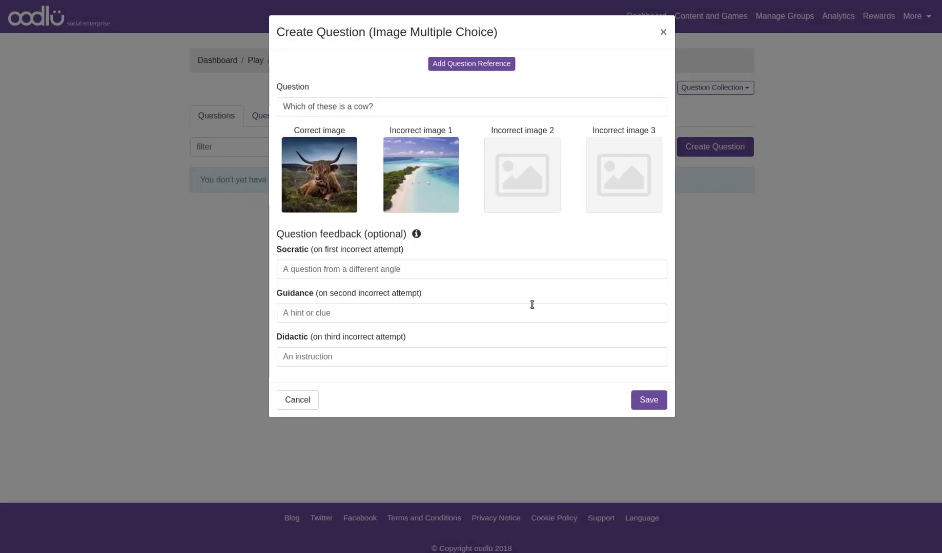
Step: Upload lake.jpg as incorrect image 2, shifting its crop area towards the right side of the photo
left_click(529, 173)
left_click(372, 93)
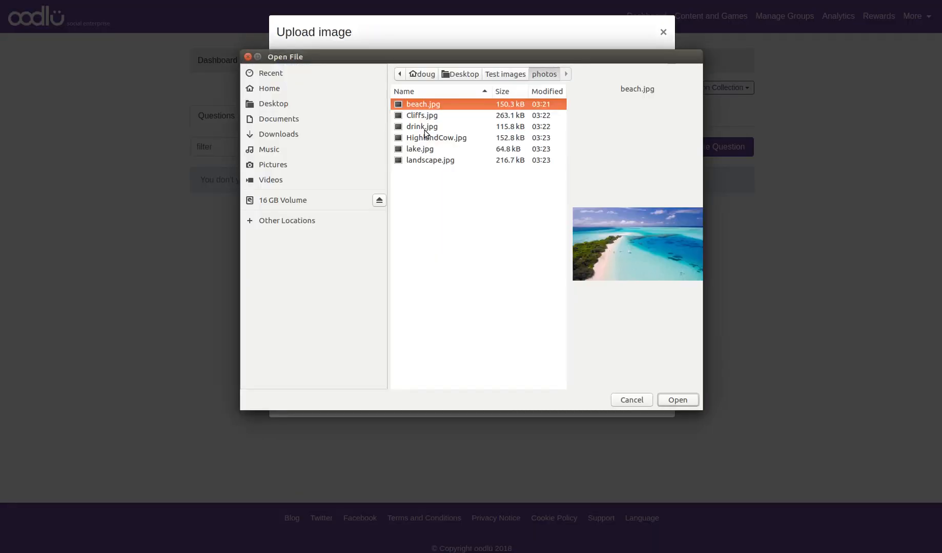
left_click(408, 150)
key("Return")
left_click_drag(378, 185, 410, 187)
left_click(648, 316)
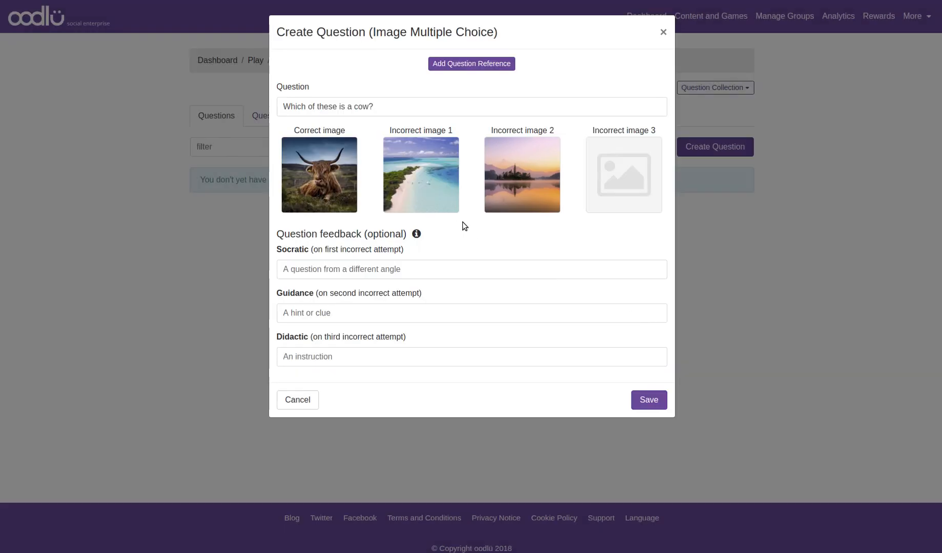
Step: Upload landscape.jpg as incorrect image 3, shifting its crop area slightly towards the left side of the photo
left_click(632, 173)
left_click(333, 68)
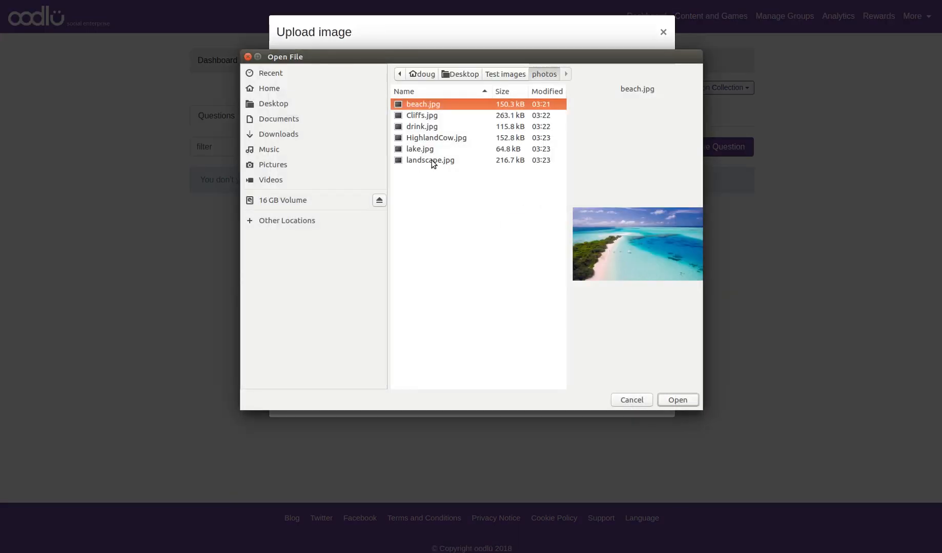
left_click(431, 161)
key("Return")
left_click_drag(381, 184, 368, 185)
left_click(643, 314)
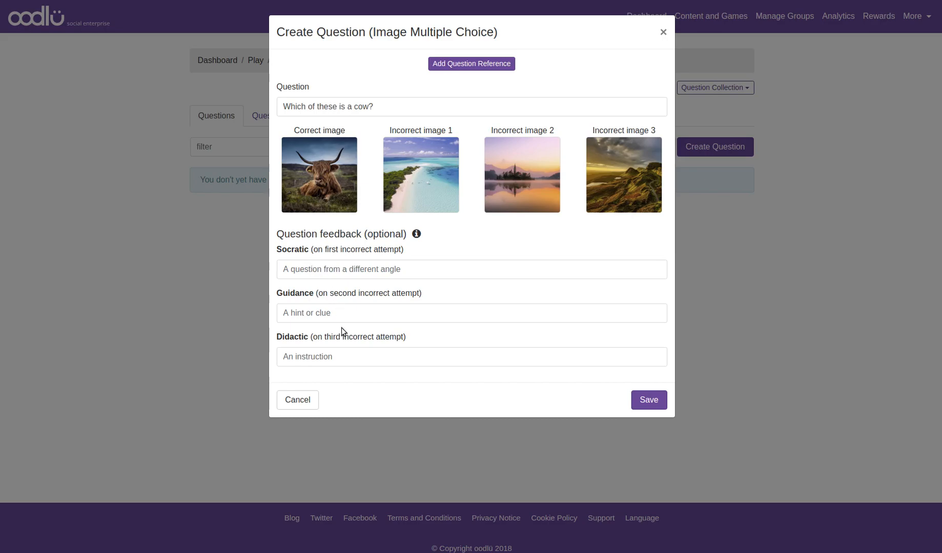
Step: Save the "Which of these is a cow?" question and preview it, closing the preview when done
left_click(648, 402)
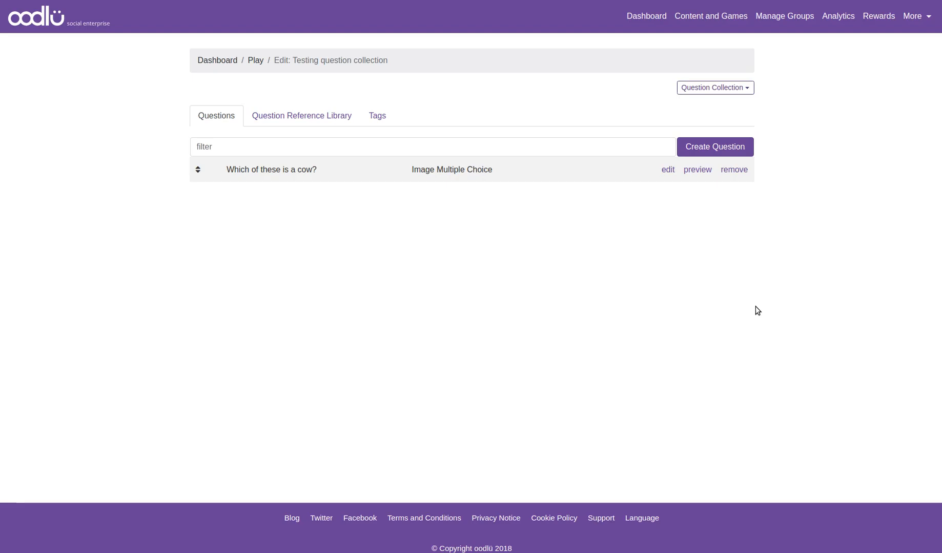
left_click(693, 170)
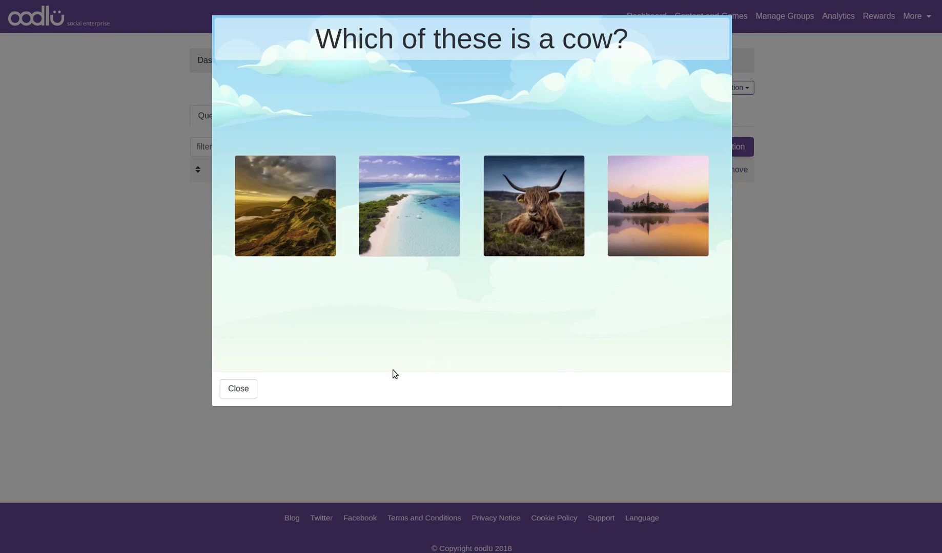
left_click(812, 280)
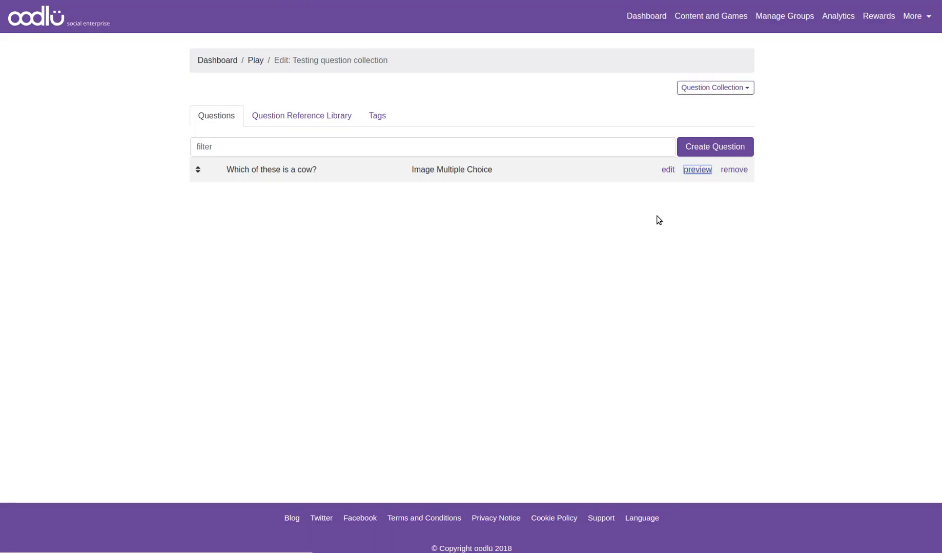
Step: Create another Image Multiple Choice question with the text "Which is the cow?"
left_click(709, 148)
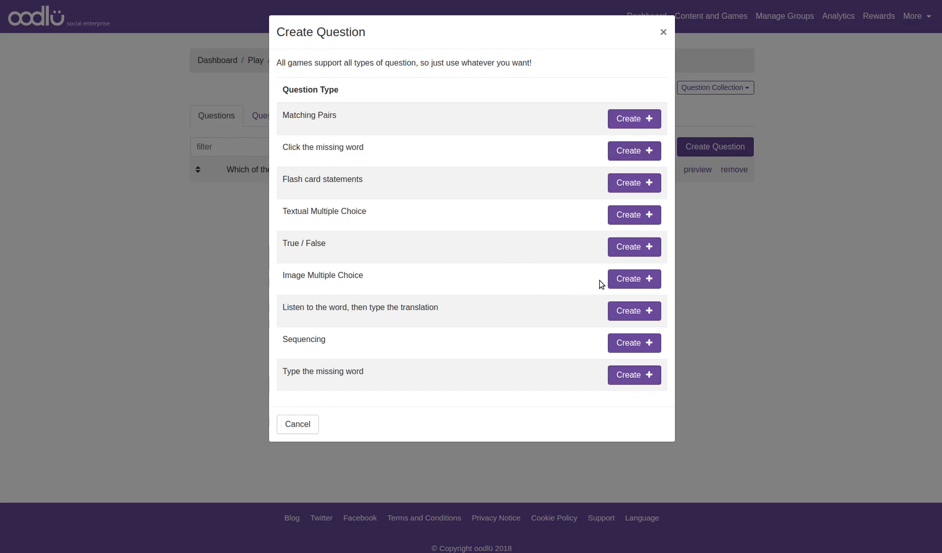
left_click(628, 278)
left_click(329, 107)
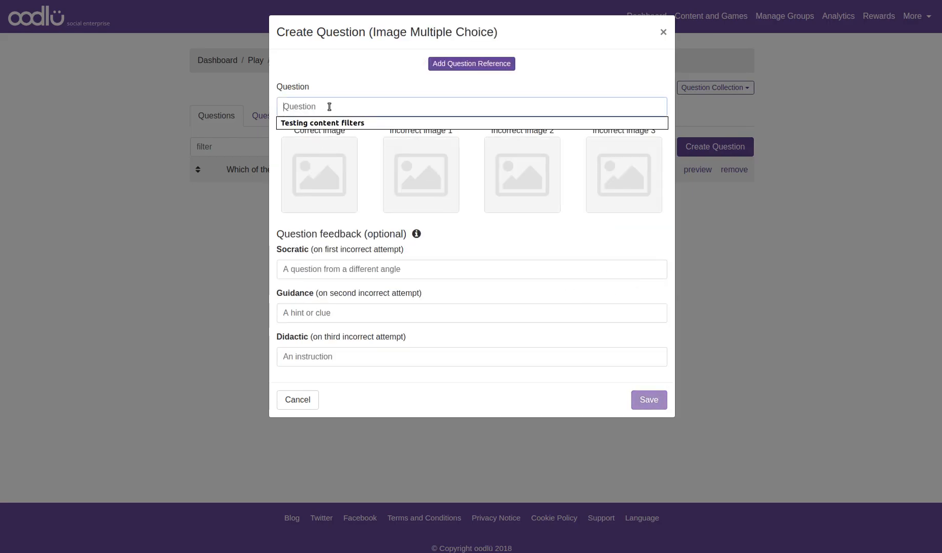
type("WQh")
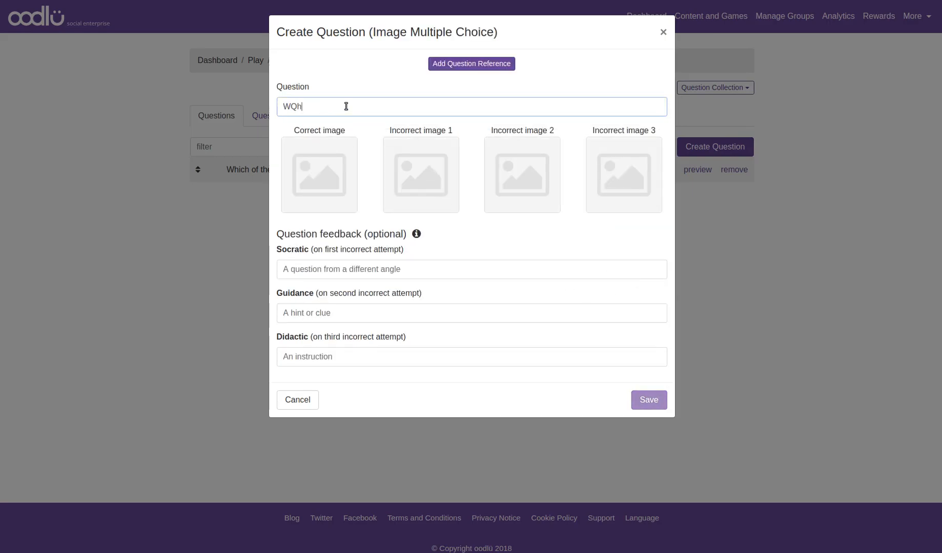
key("BackSpace")
type("hich is te he cow")
Step: Upload HighlandCow.jpg as the correct image, cropped tightly to the cow's face
left_click(320, 163)
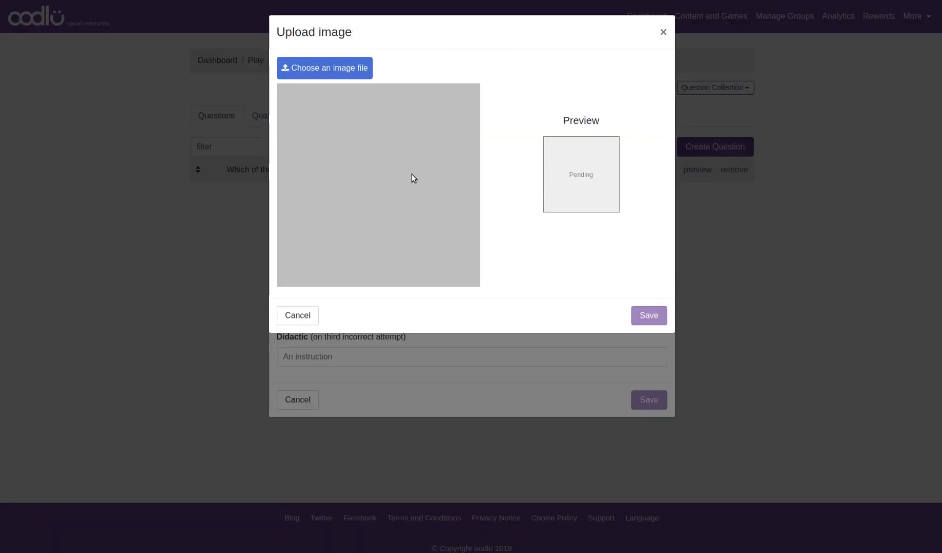
left_click(348, 77)
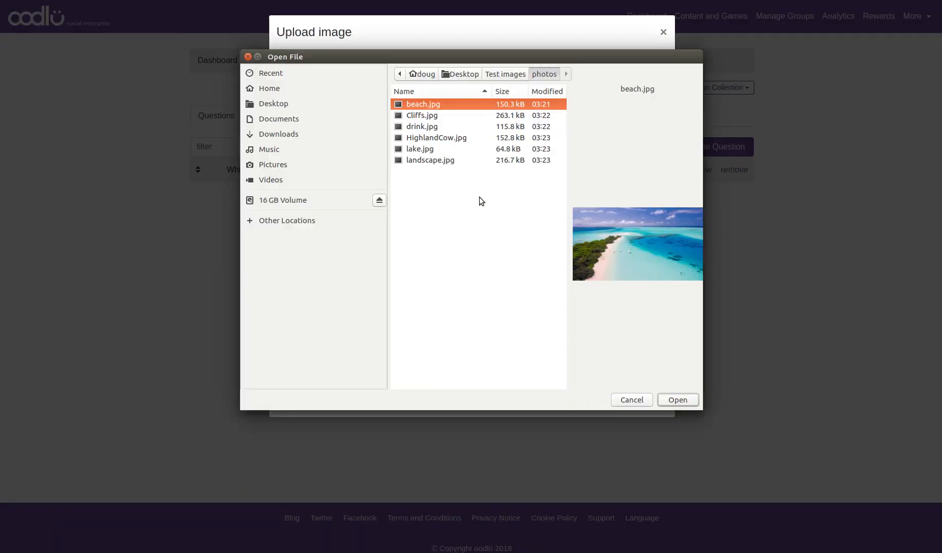
double_click(428, 138)
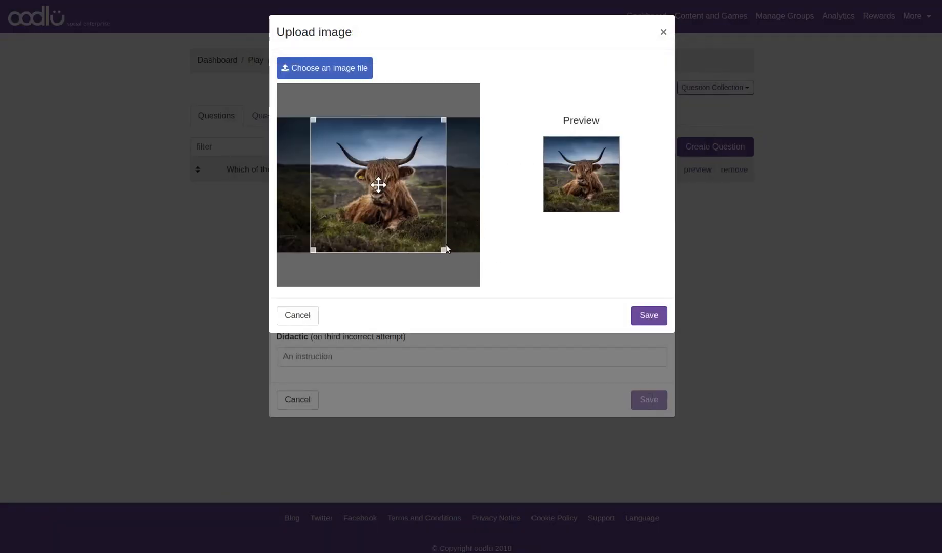
left_click_drag(442, 250, 378, 195)
left_click(645, 316)
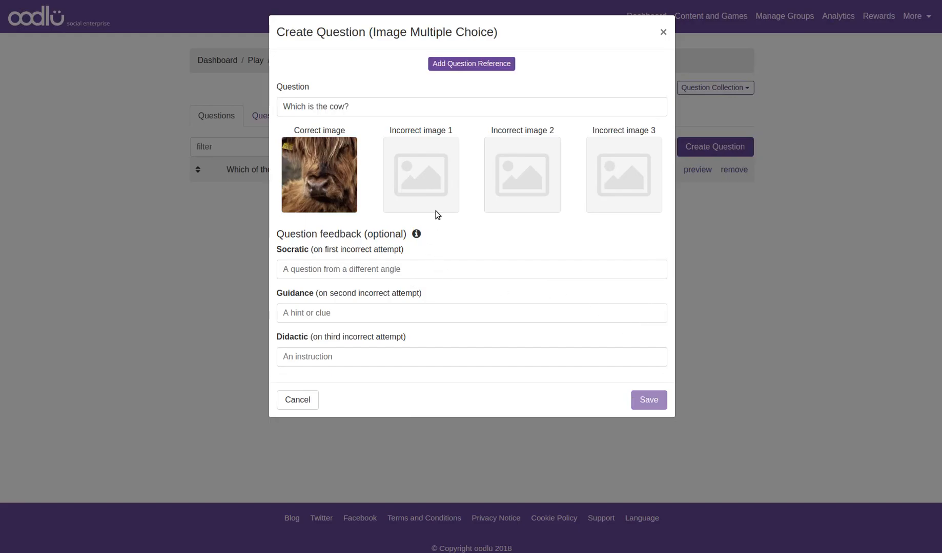
Step: Upload drink.jpg as incorrect image 1 of the "Which is the cow?" question with the default crop
left_click(438, 185)
left_click(364, 70)
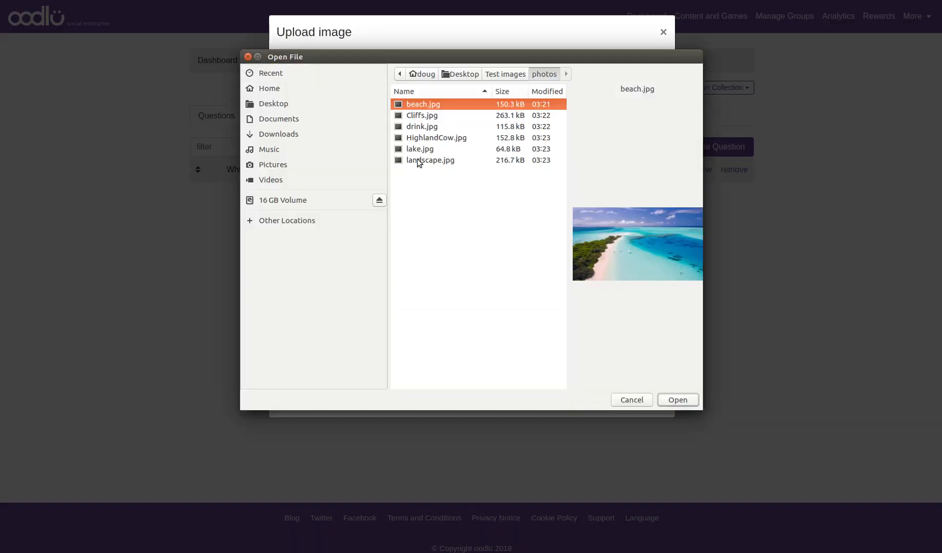
double_click(424, 127)
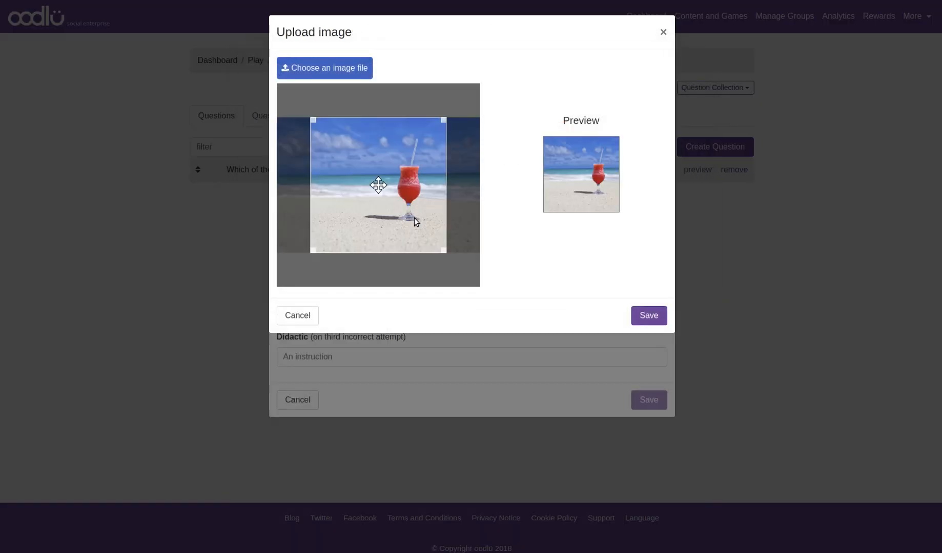
left_click(648, 316)
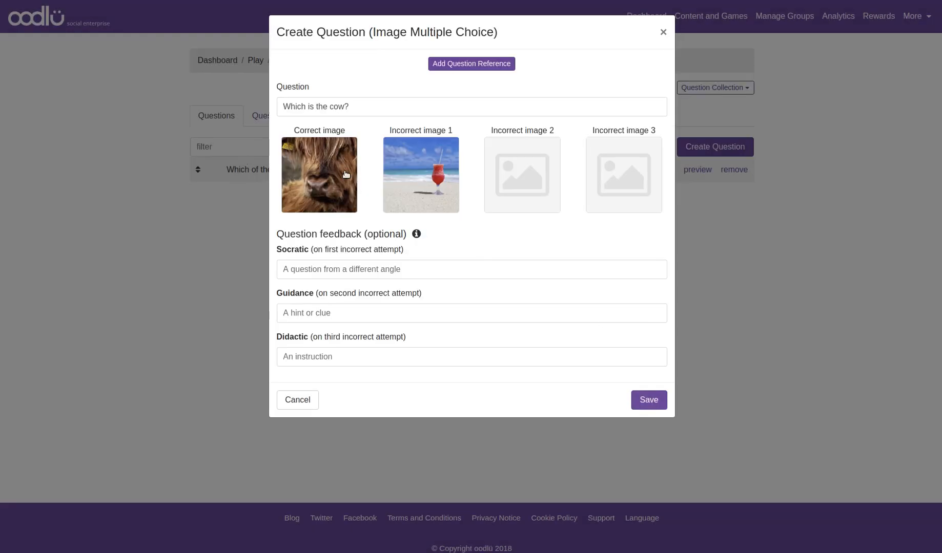
Step: Save the two-image "Which is the cow?" question and preview it, closing the preview when done
left_click(647, 396)
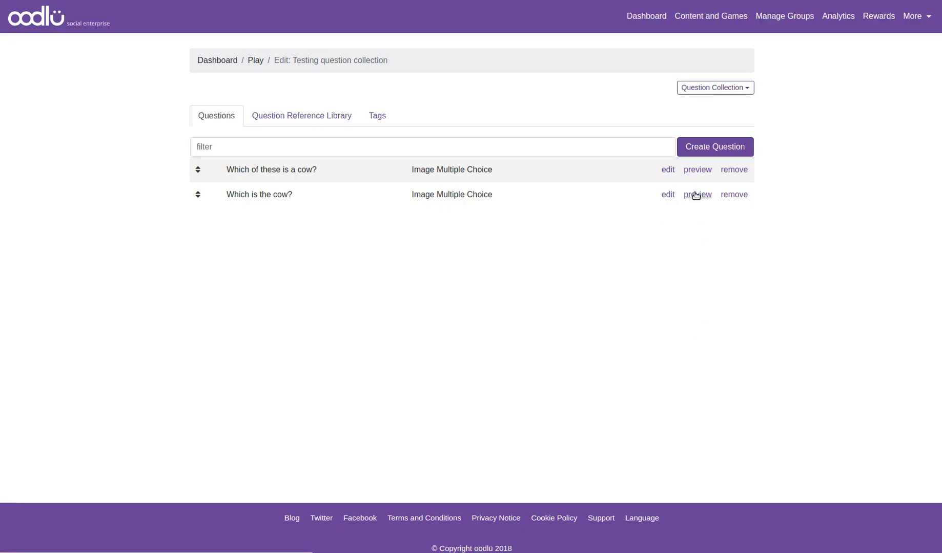
left_click(696, 195)
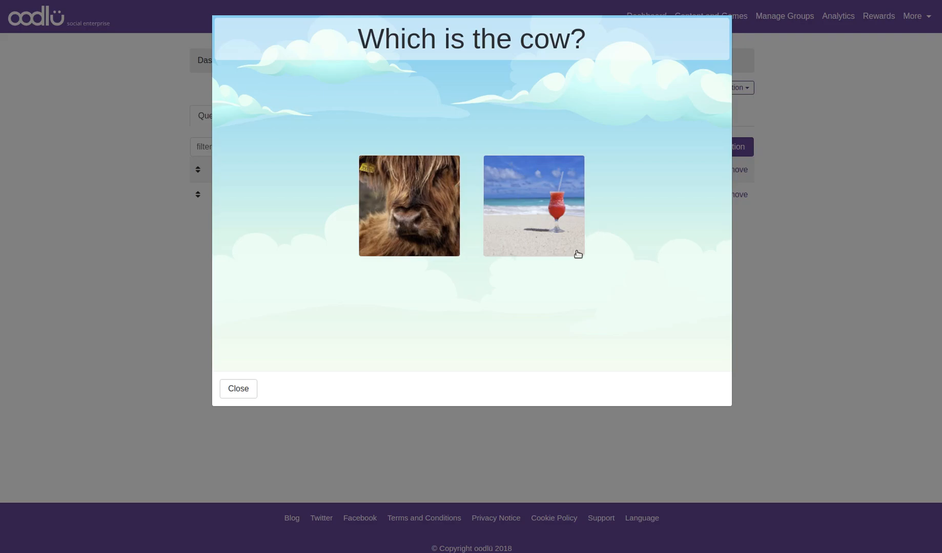
left_click(236, 389)
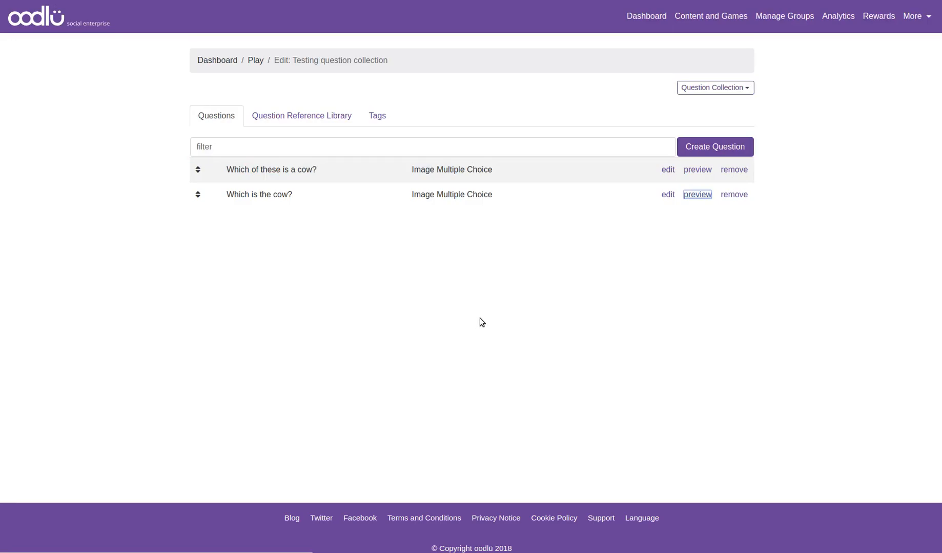